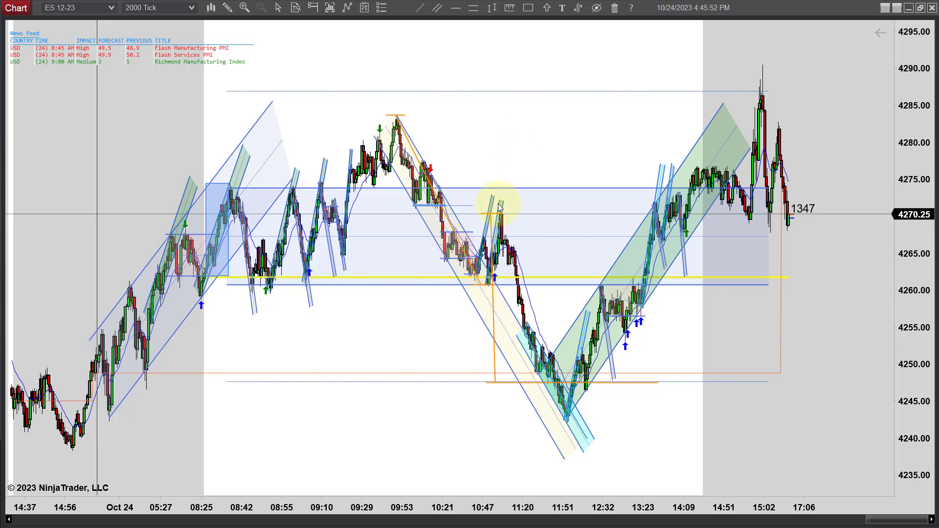
Step: Examine the overnight uptrend channel and the swings around the 08:30 open on the ES 12-23 chart
scroll(398, 351, "up", 3)
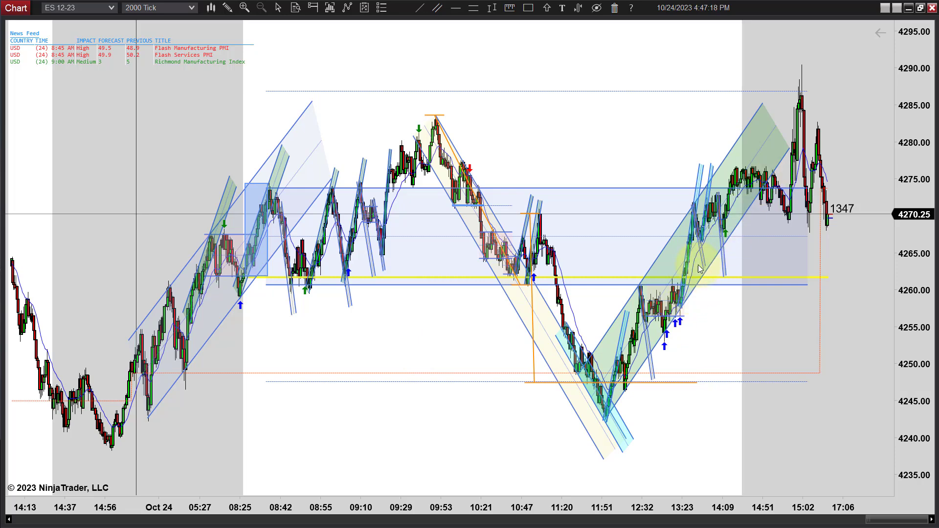
left_click_drag(327, 405, 377, 411)
left_click_drag(308, 425, 394, 467)
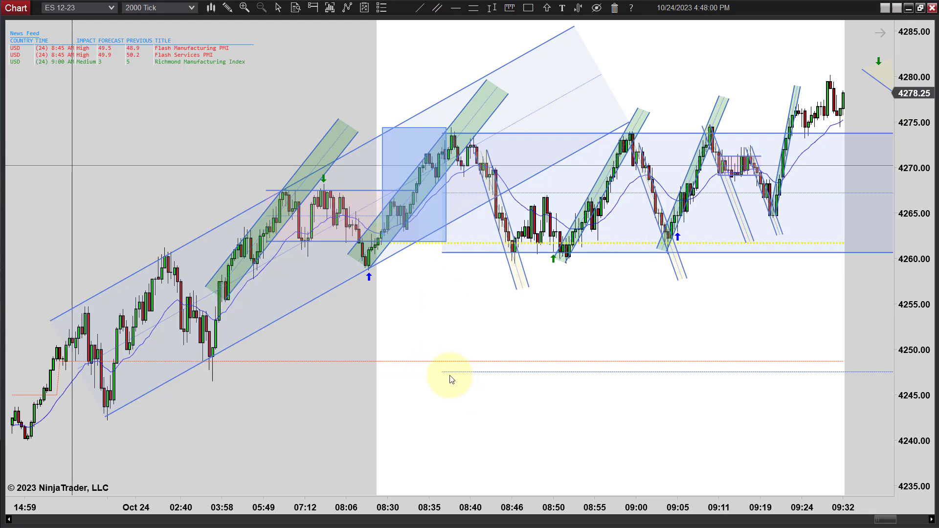
scroll(447, 378, "up", 3)
scroll(312, 403, "up", 5)
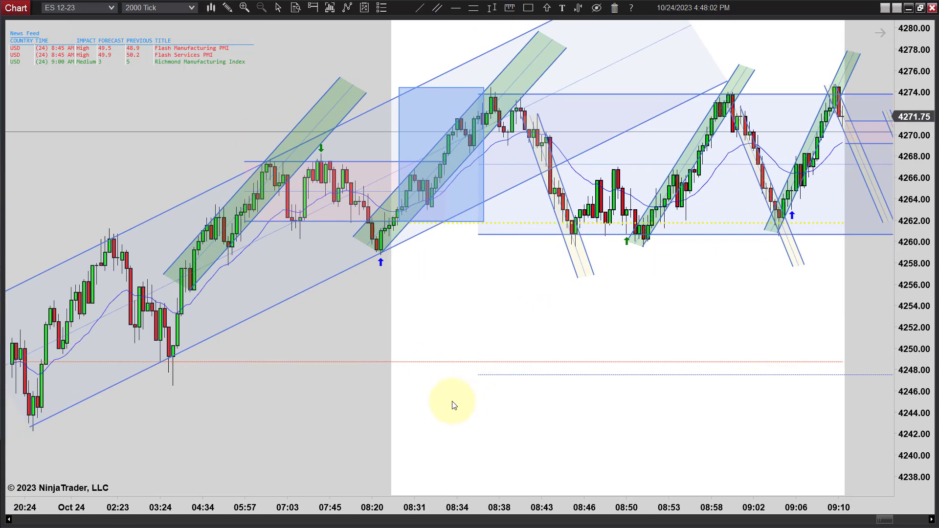
scroll(400, 429, "up", 3)
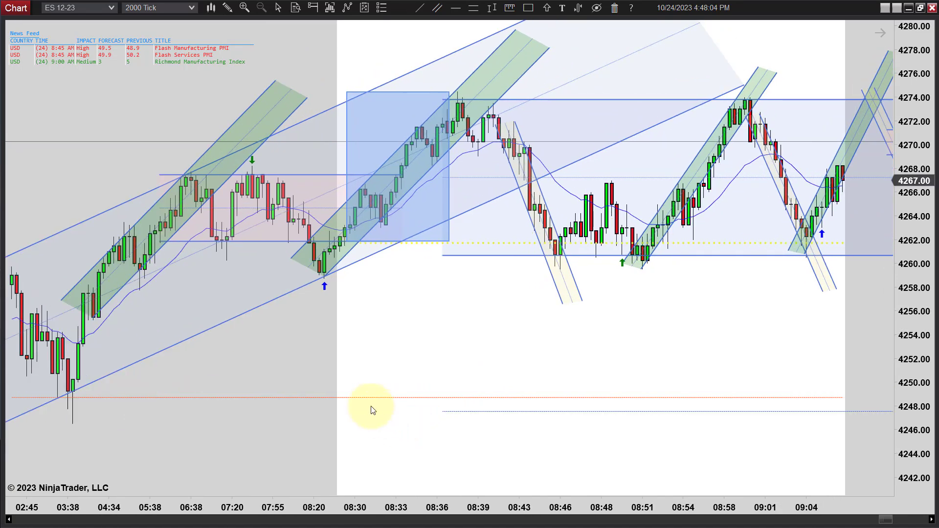
scroll(450, 431, "up", 3)
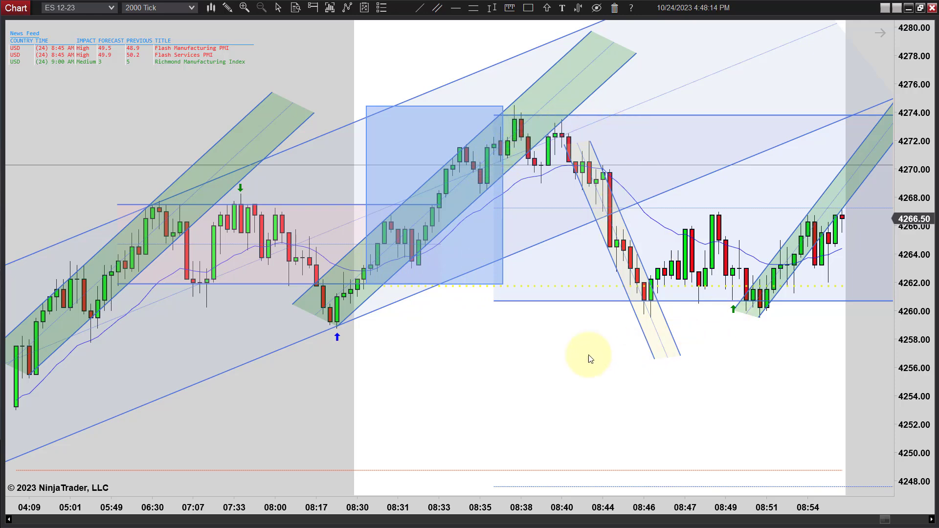
scroll(488, 380, "up", 3)
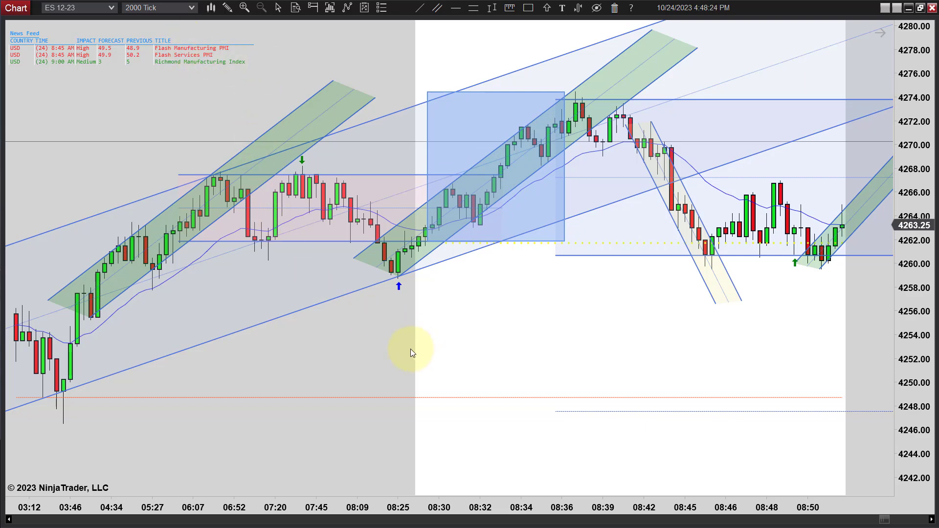
scroll(412, 352, "up", 1)
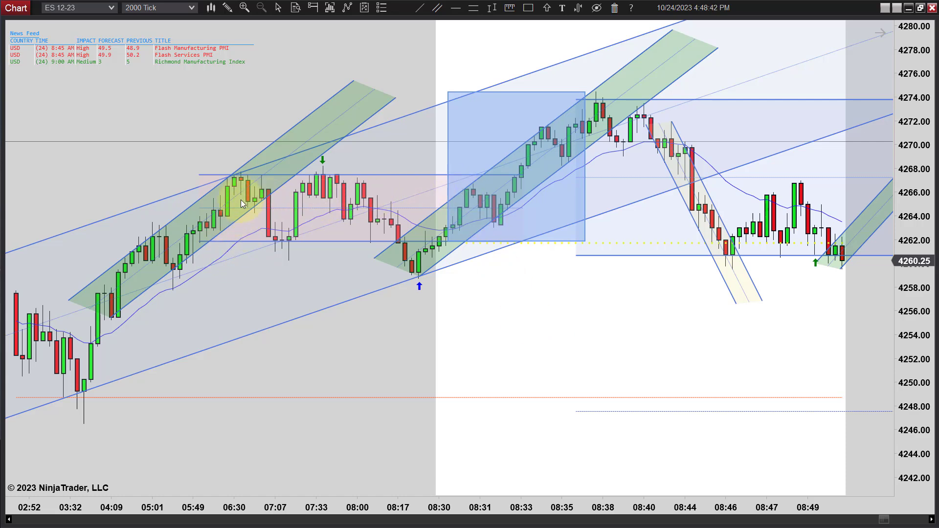
scroll(310, 283, "down", 4)
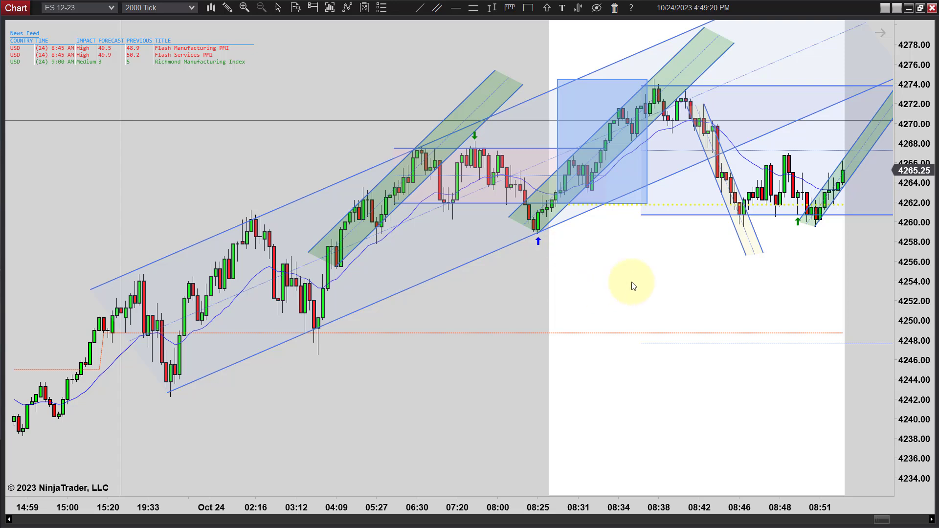
scroll(632, 286, "up", 1)
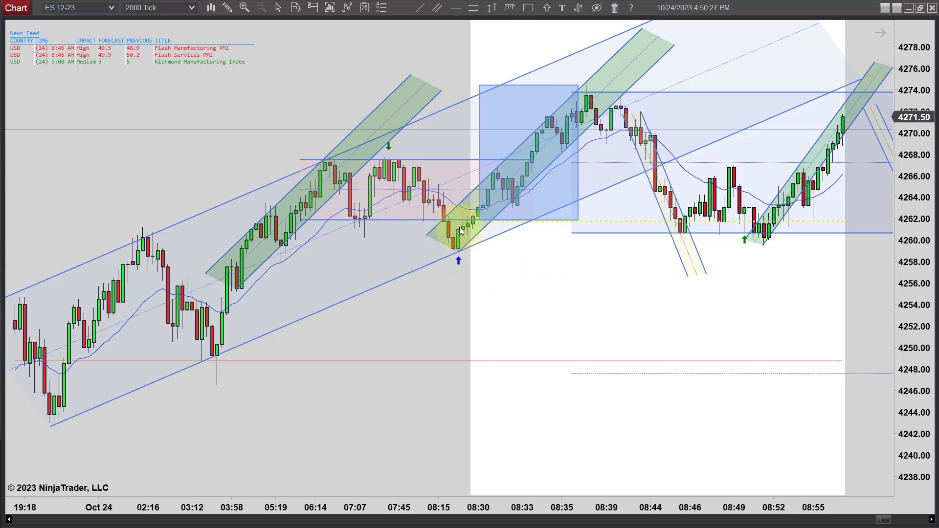
Step: Examine the price swings between the blue range's edges from about 08:30 to 09:21 and the breakout that follows
left_click_drag(558, 304, 447, 316)
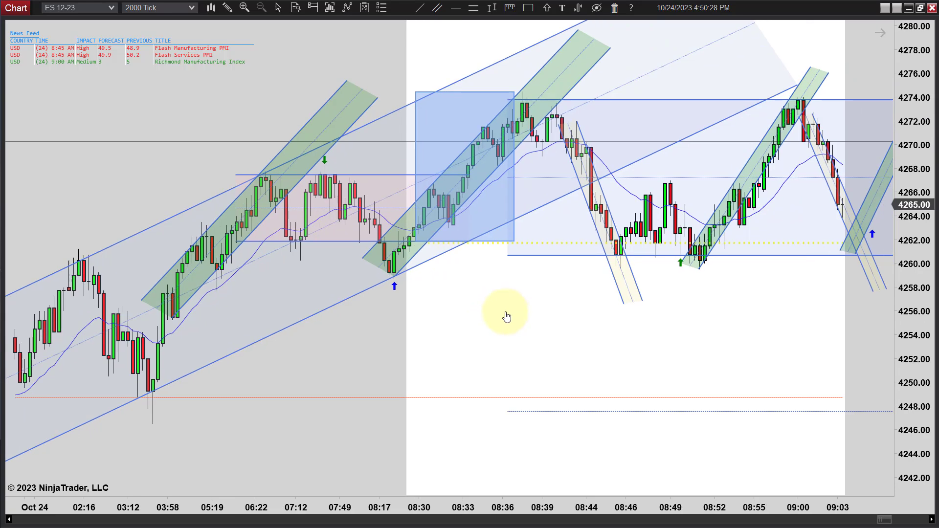
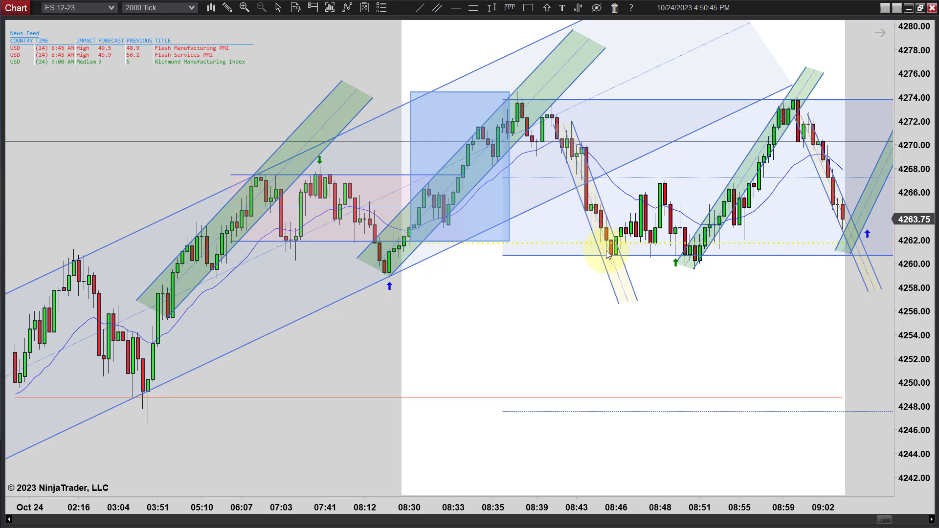
left_click_drag(649, 356, 614, 360)
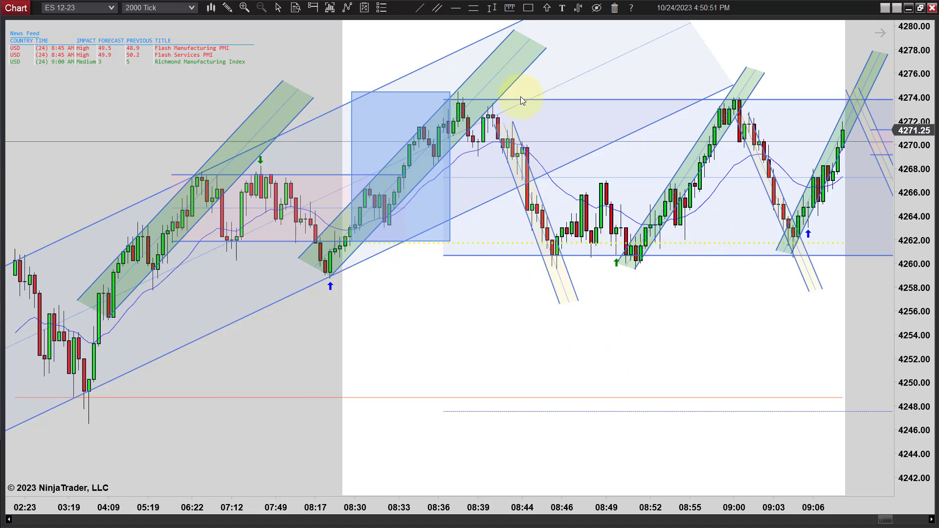
left_click_drag(664, 351, 643, 352)
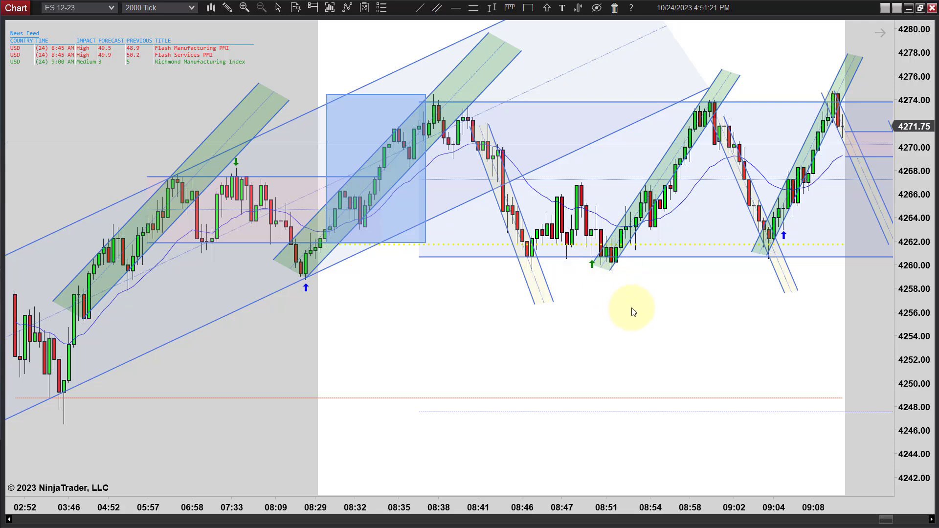
scroll(659, 318, "up", 3)
scroll(658, 317, "up", 2)
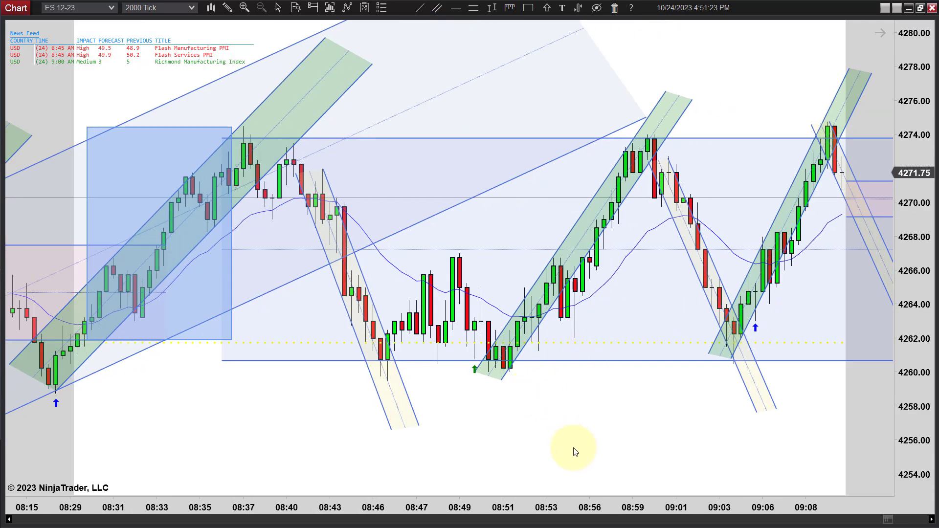
scroll(575, 452, "up", 1)
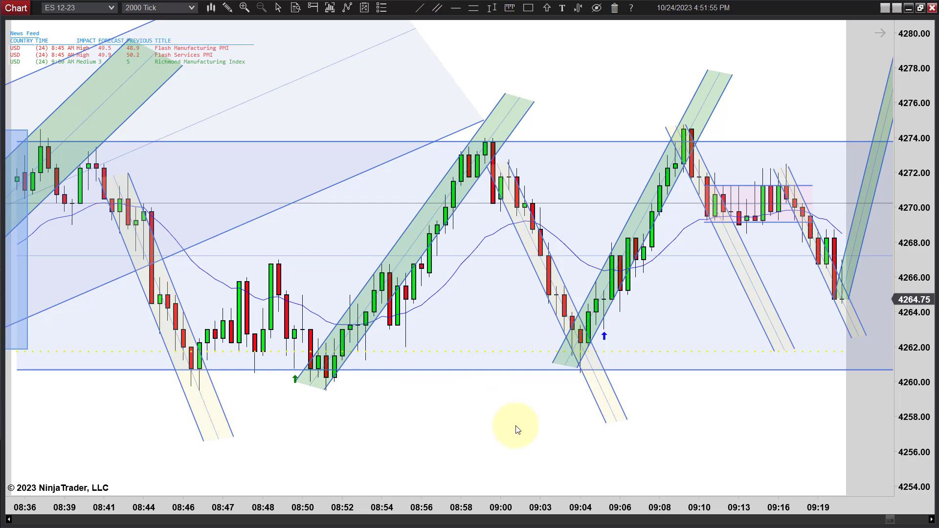
scroll(412, 242, "up", 1)
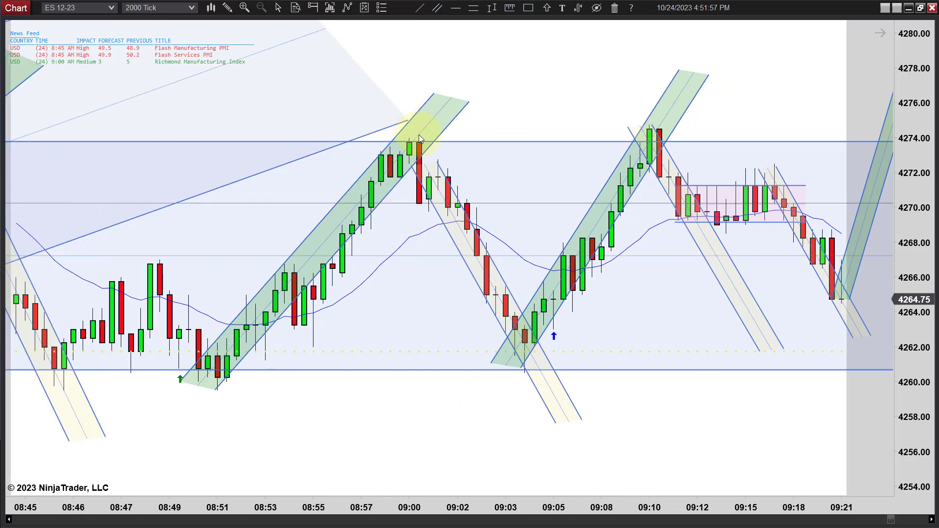
scroll(403, 144, "down", 3)
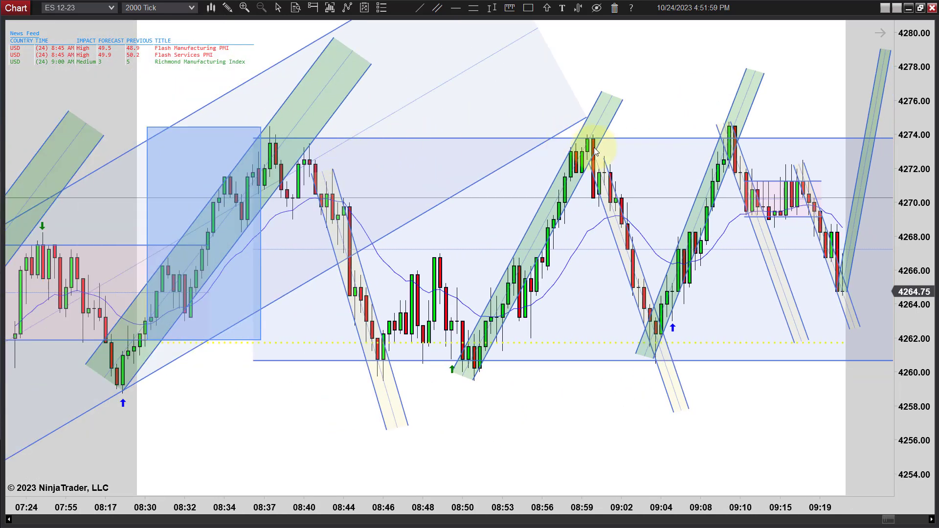
scroll(596, 146, "up", 2)
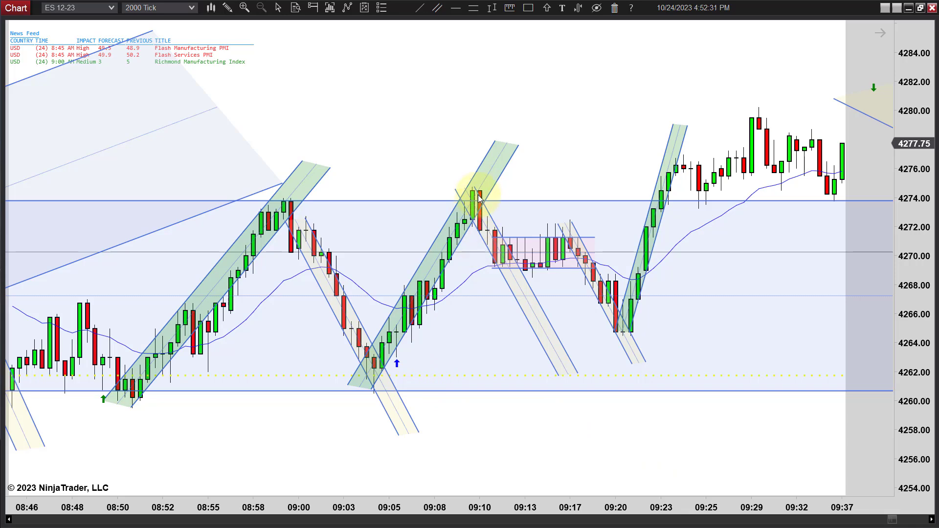
scroll(470, 194, "down", 1)
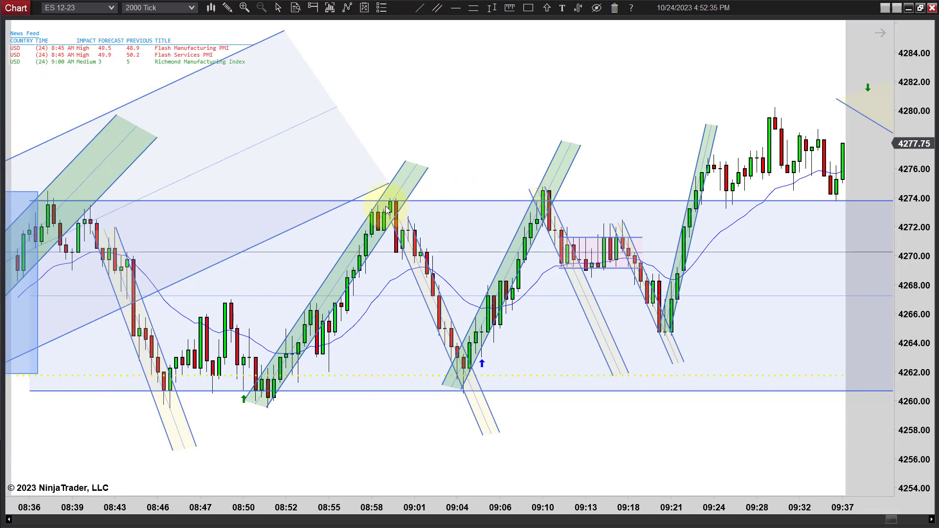
scroll(619, 426, "up", 2)
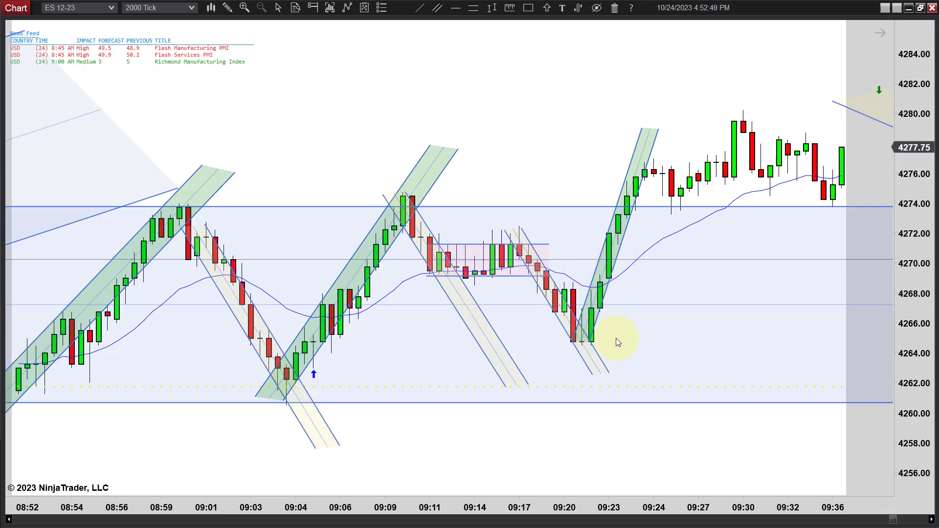
scroll(773, 460, "down", 10)
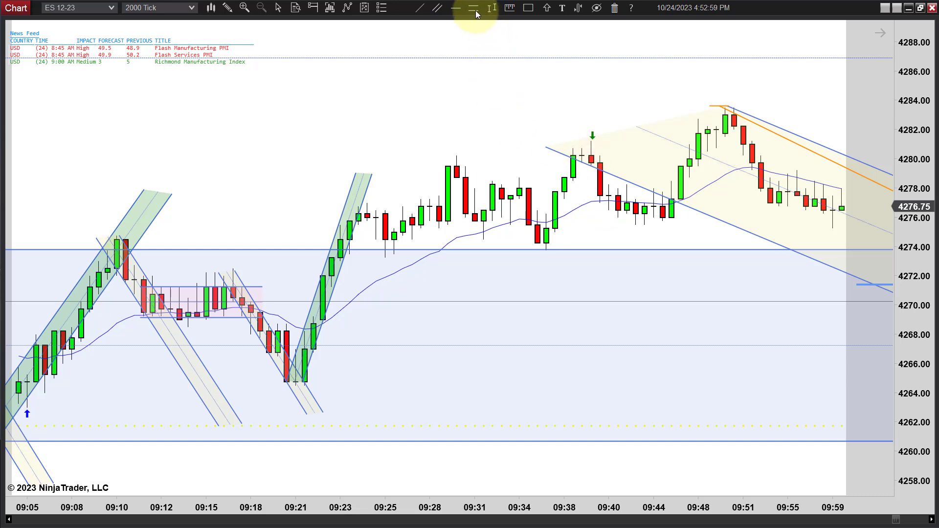
Step: Draw a horizontal channel around the consolidation starting at about 09:24, from about 4274.25 to 4279.50, and extend it to about 10:21
mouse_move(367, 241)
left_mouse_down()
mouse_move(585, 237)
mouse_move(609, 228)
mouse_move(639, 168)
mouse_move(807, 171)
left_mouse_up()
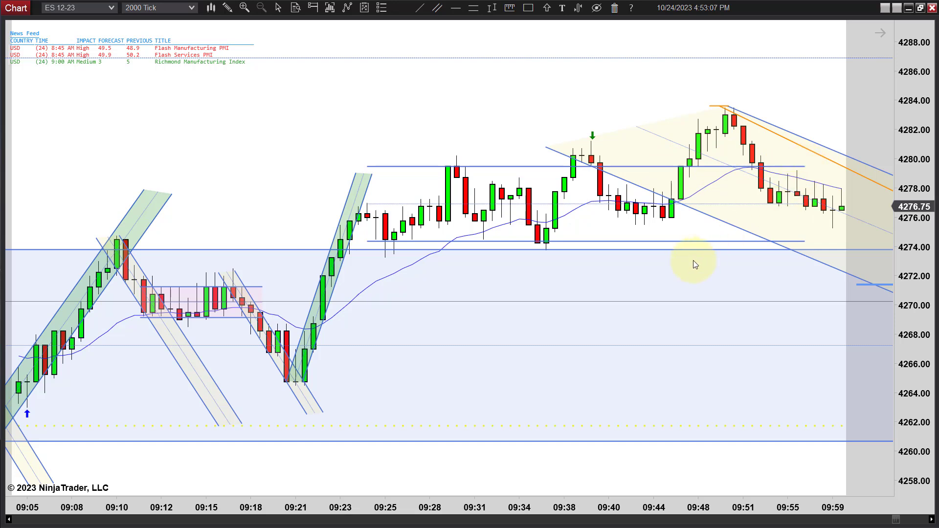
left_click(377, 247)
left_click(511, 290)
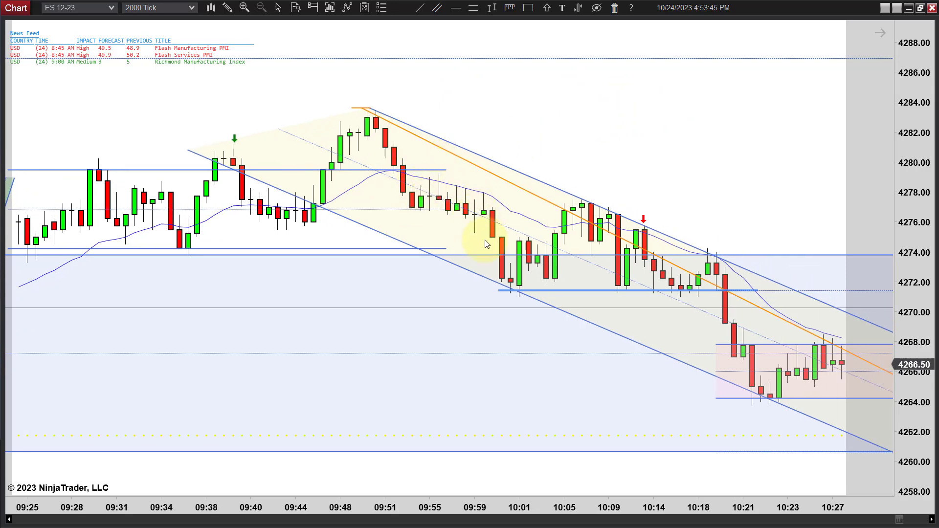
left_click(432, 249)
left_click_drag(448, 209, 751, 209)
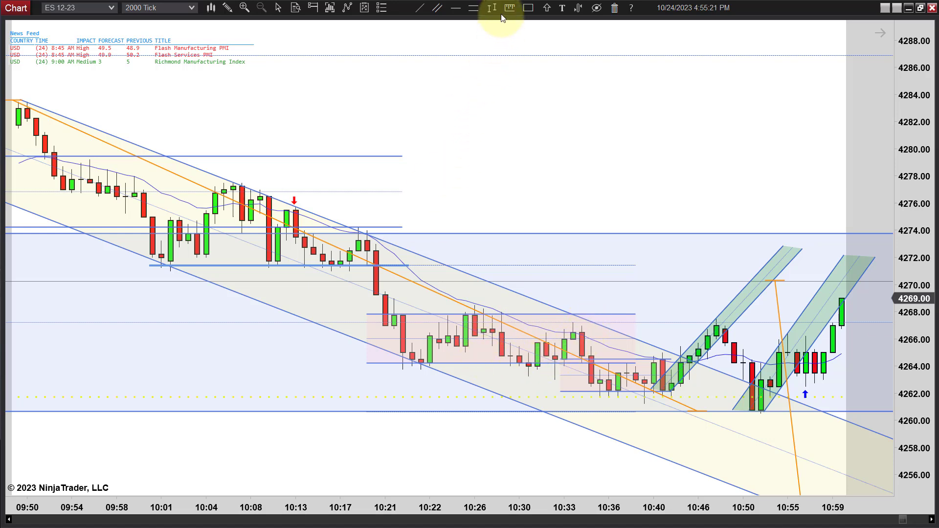
Step: Mark the swing high at about 10:26, near the upper edge of the pink range, with a green down arrow
left_click_drag(477, 339, 483, 367)
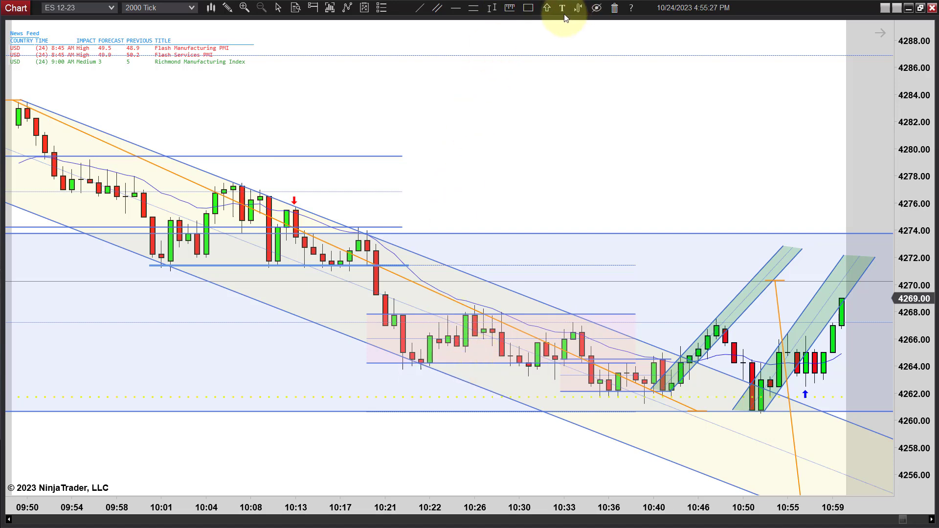
left_click(550, 10)
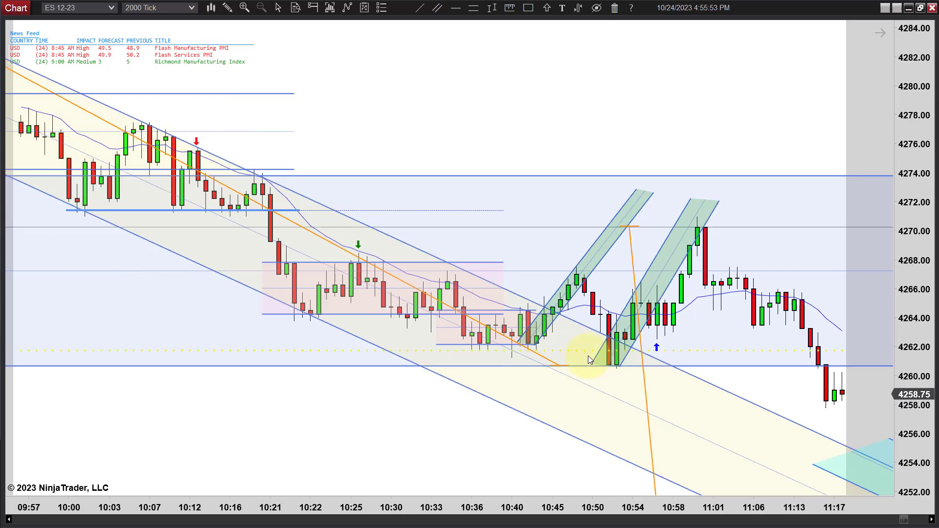
Step: Place a green up arrow beneath the swing low at about 12:15, on the lower line of the green rising channel
scroll(462, 385, "down", 5)
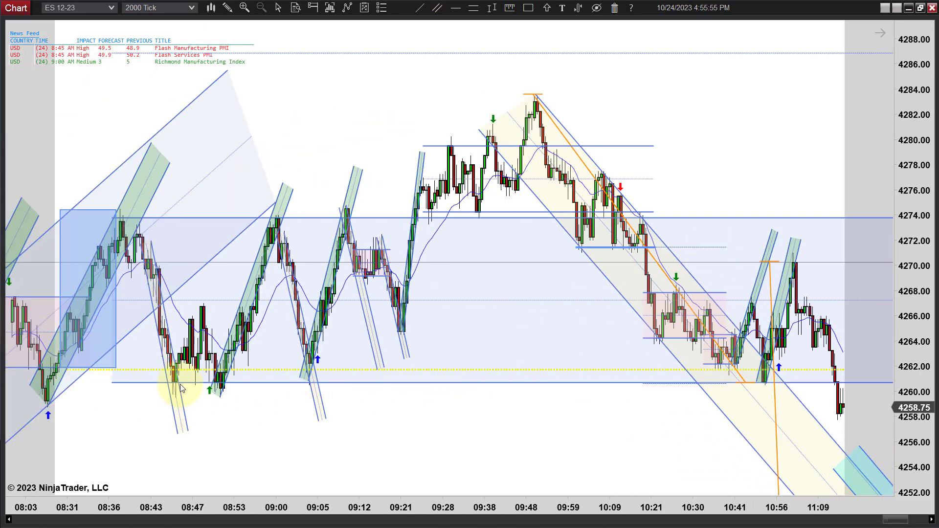
scroll(504, 402, "up", 5)
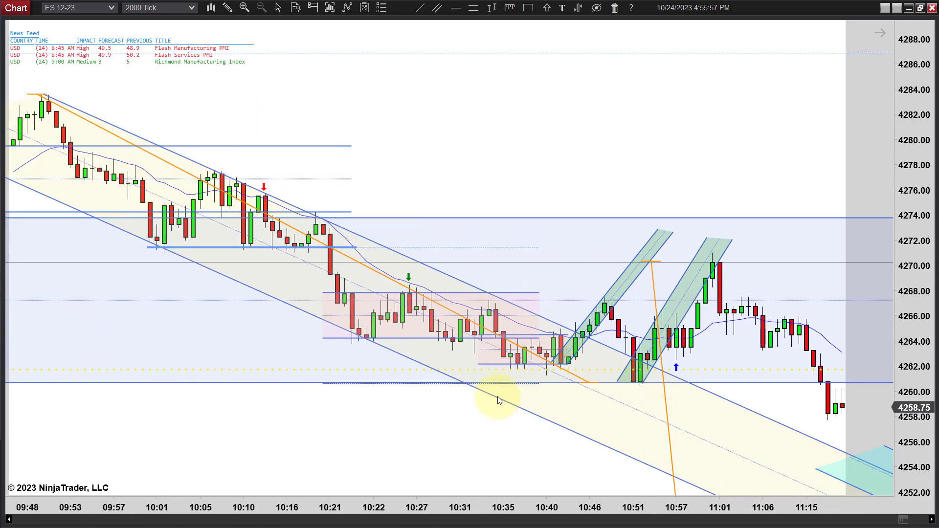
left_click_drag(789, 140, 611, 122)
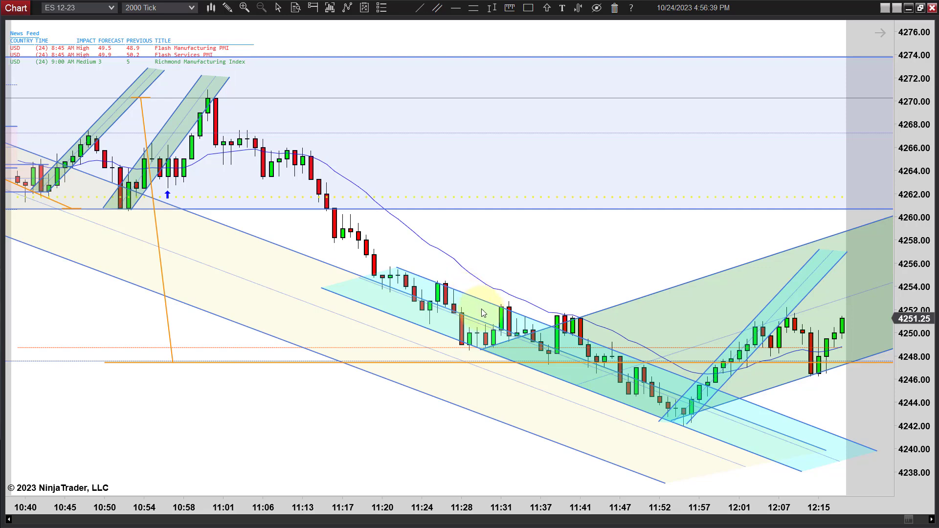
left_click_drag(598, 245, 395, 324)
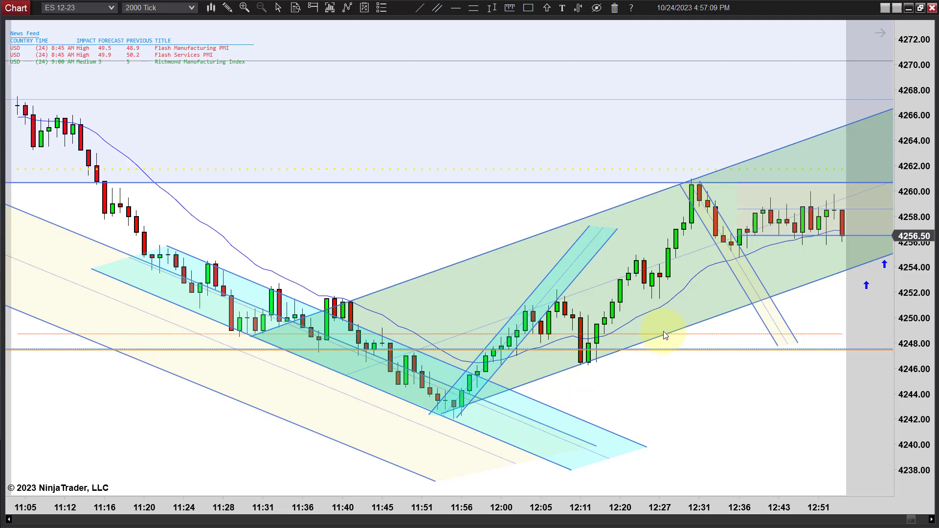
left_click_drag(719, 488, 634, 485)
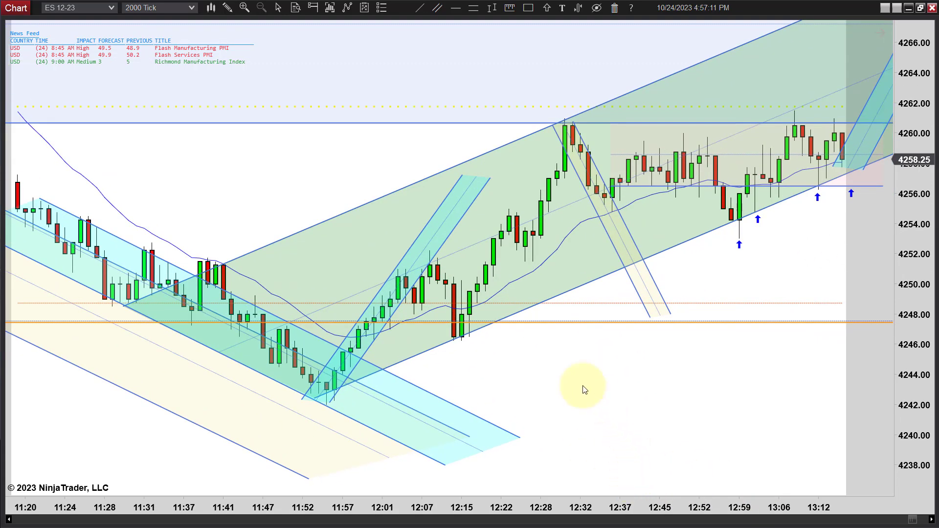
left_click(547, 7)
left_click(548, 25)
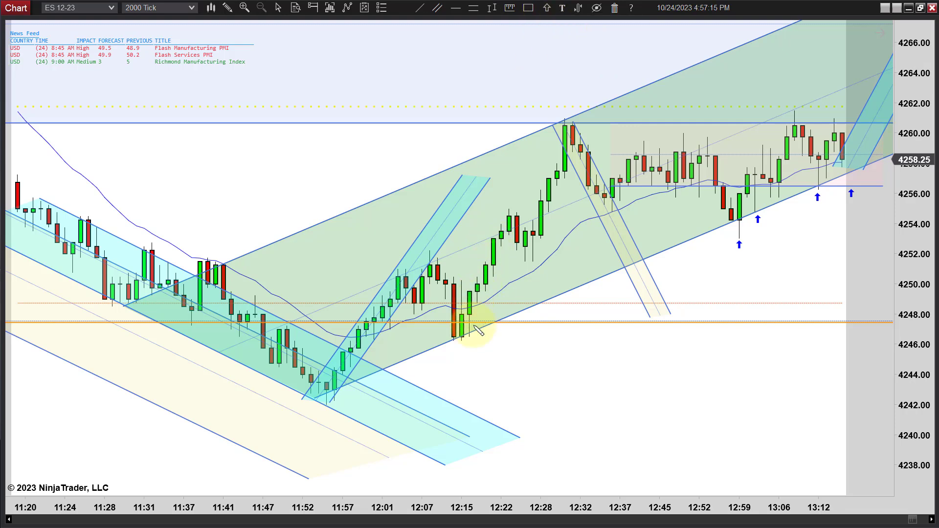
left_click(468, 342)
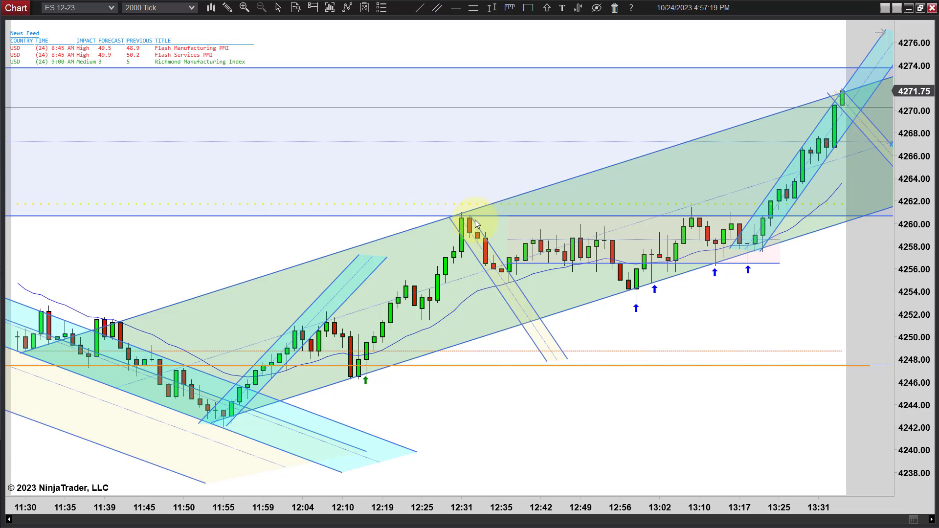
Step: Review the whole October 24 session with all its channels, ranges and arrows in view
scroll(629, 437, "down", 5)
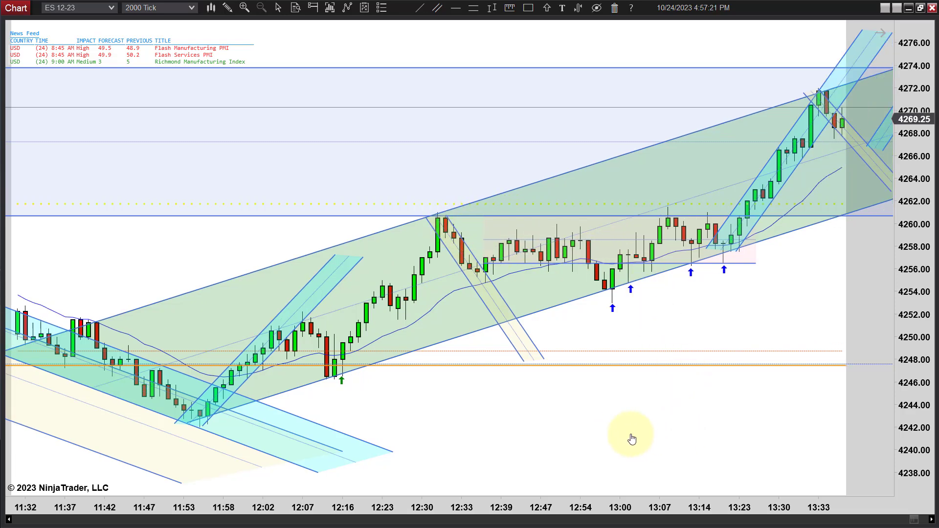
scroll(566, 274, "down", 10)
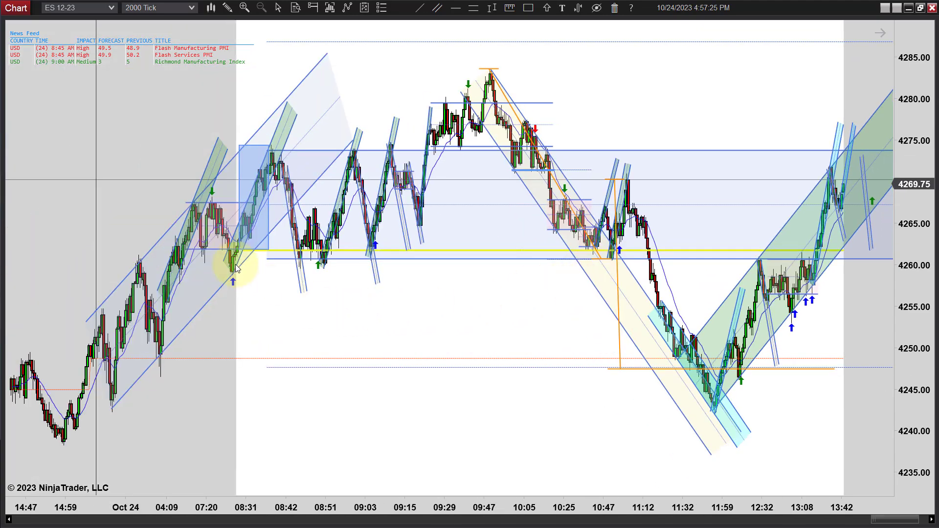
Step: Measure with the Ruler from the bar above the blue up arrow at about 13:01 back up into the preceding consolidation
scroll(464, 334, "up", 10)
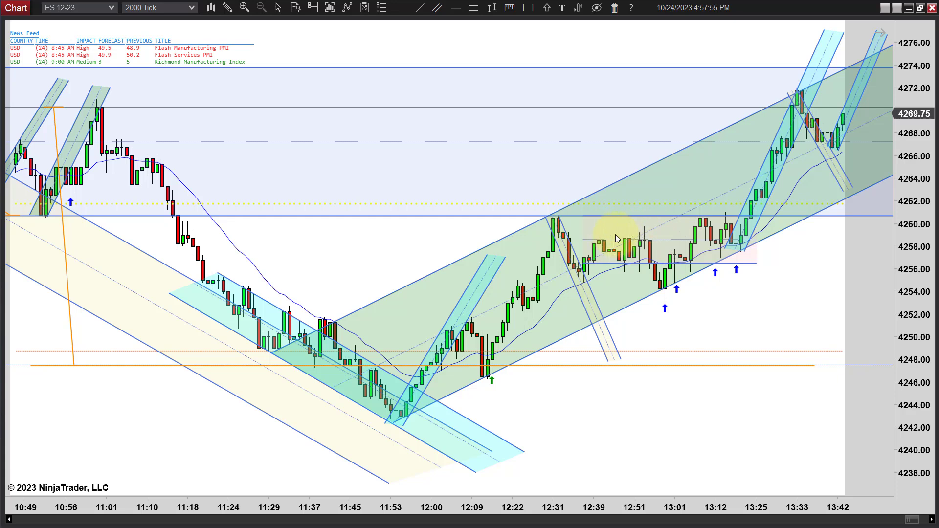
left_click(507, 11)
left_click(678, 254)
left_click(657, 237)
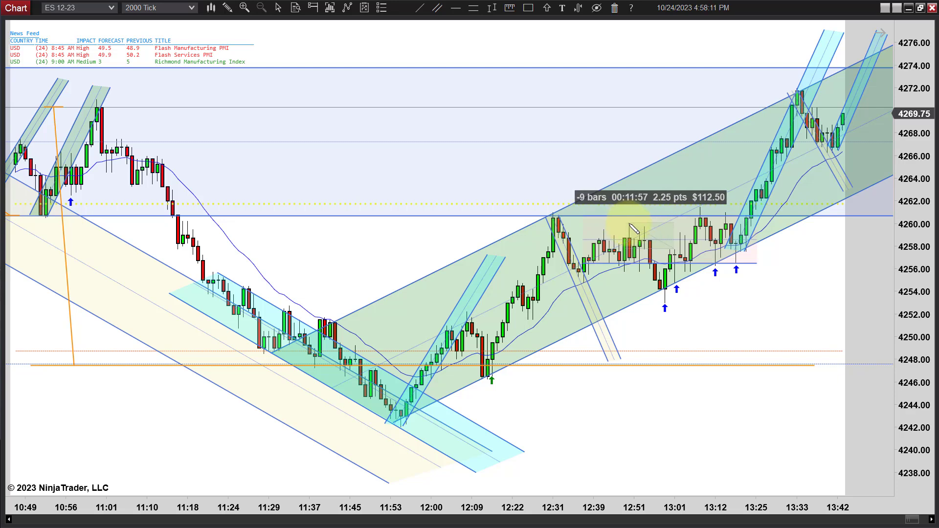
key("Escape")
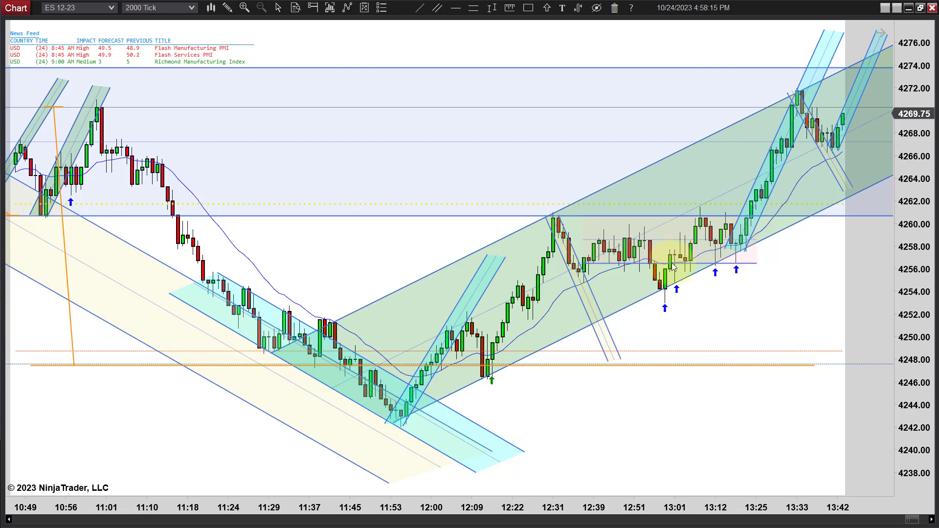
left_click(677, 288)
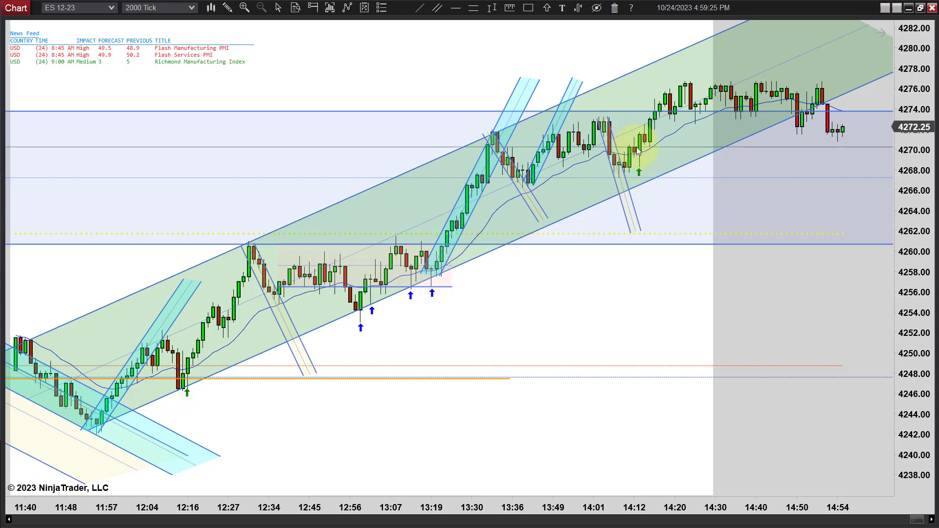
Step: Measure the price distance from the bars just after the green up arrow at about 14:12 toward the wide blue range's upper line
left_click(637, 171)
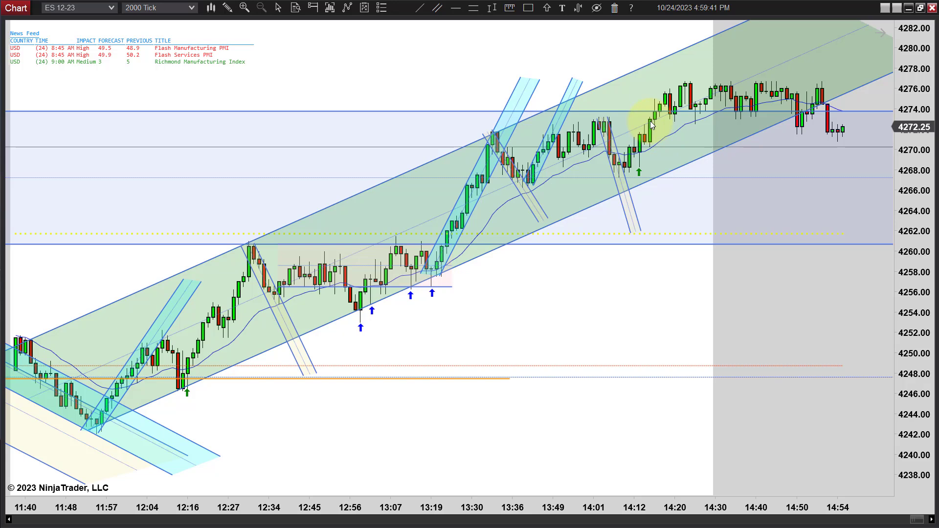
left_click(517, 10)
left_click(649, 123)
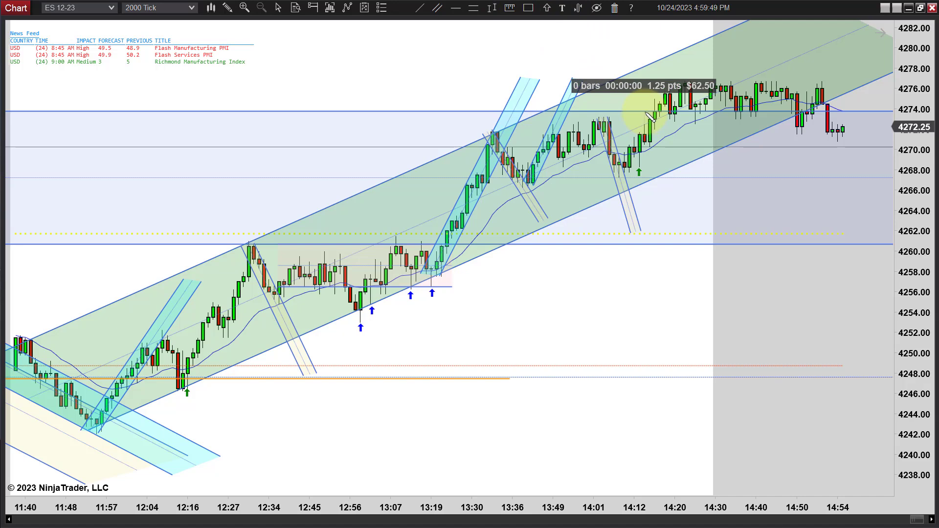
key("Escape")
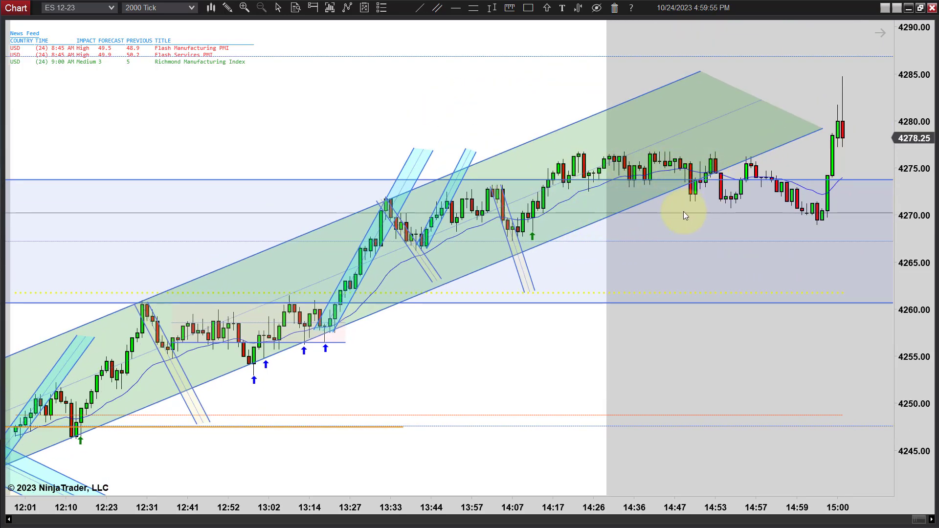
Step: Examine the October 24 session from the overnight rise to the spike at about 15:00, with all channels and arrows in view
scroll(683, 212, "down", 5)
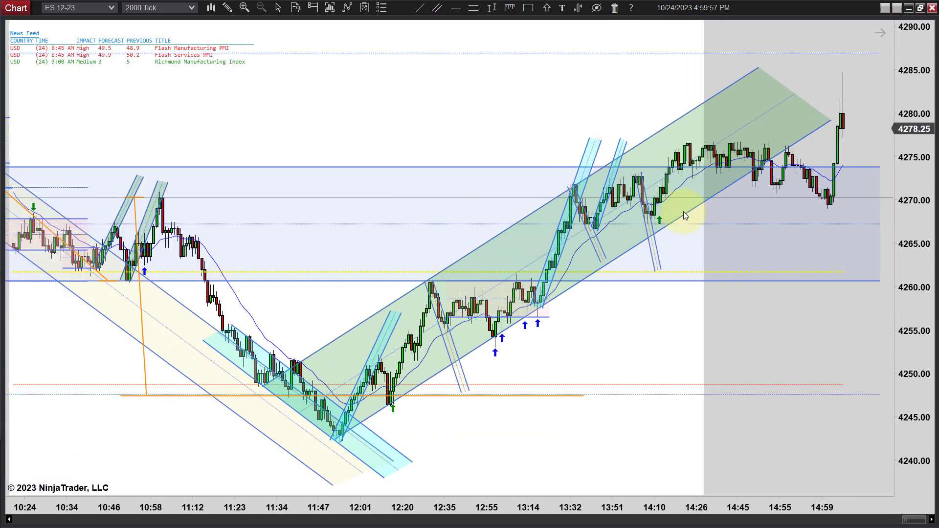
scroll(684, 215, "down", 1)
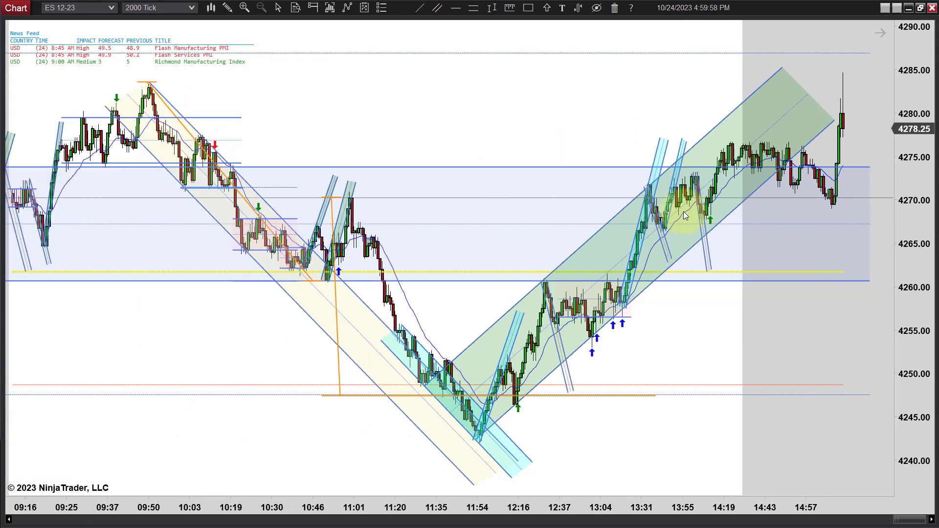
left_click(614, 324)
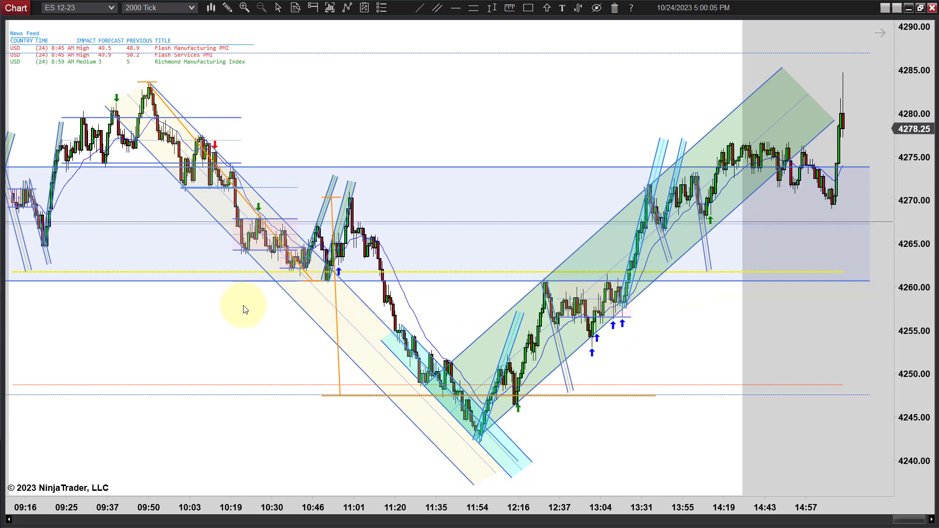
scroll(242, 308, "down", 1)
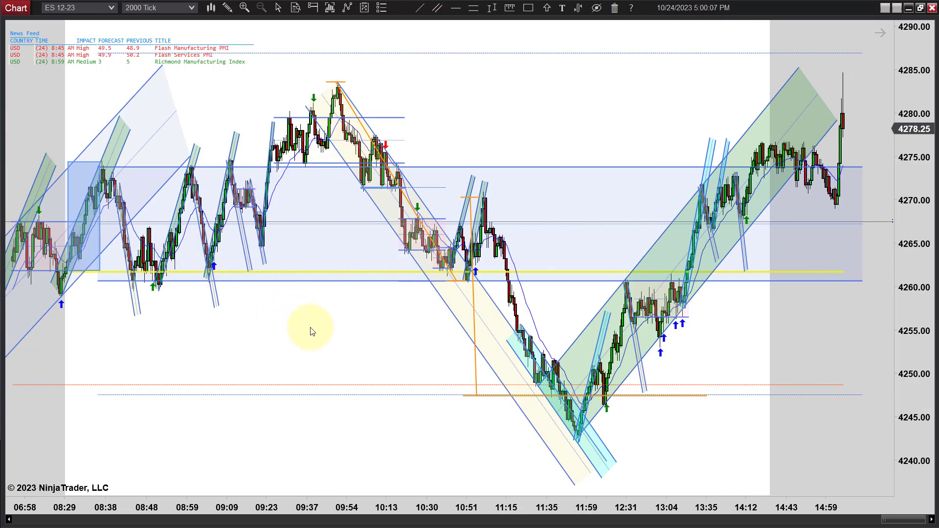
scroll(314, 331, "up", 2)
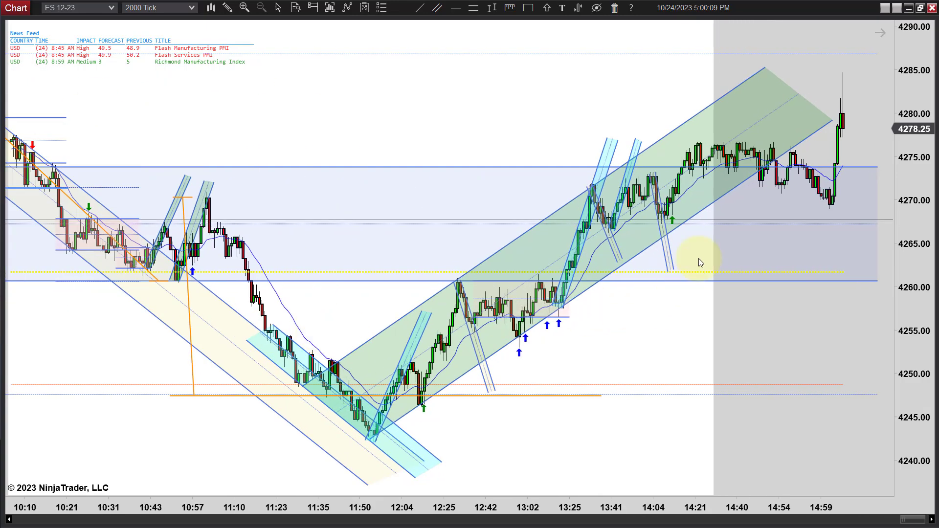
scroll(594, 151, "down", 2)
scroll(594, 152, "down", 4)
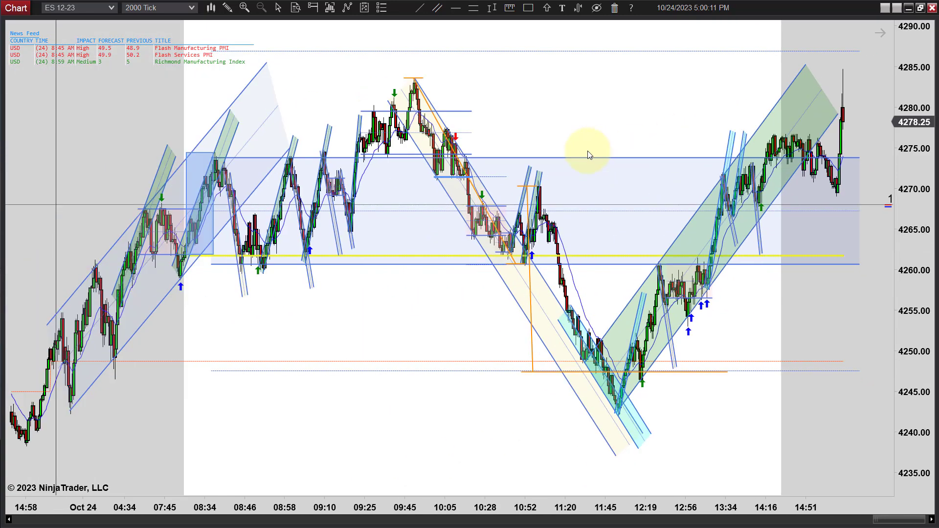
scroll(581, 173, "up", 3)
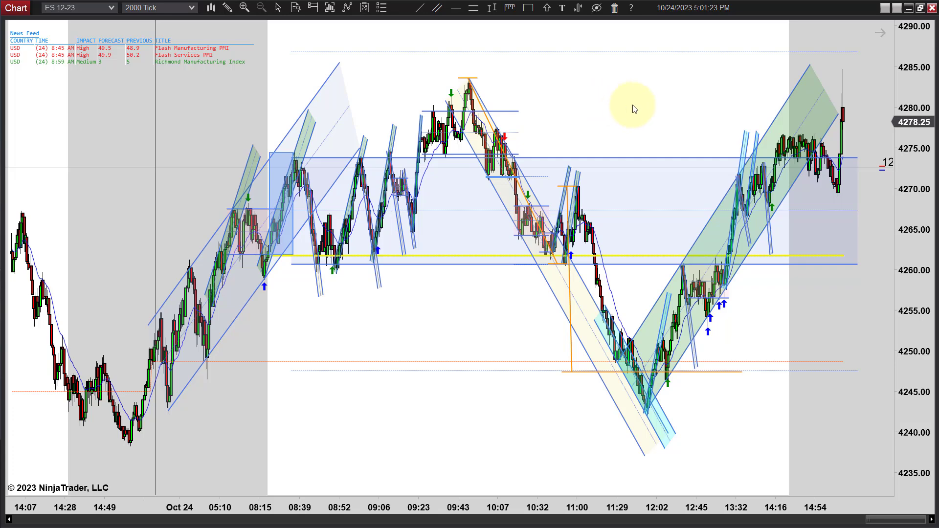
scroll(632, 109, "up", 1)
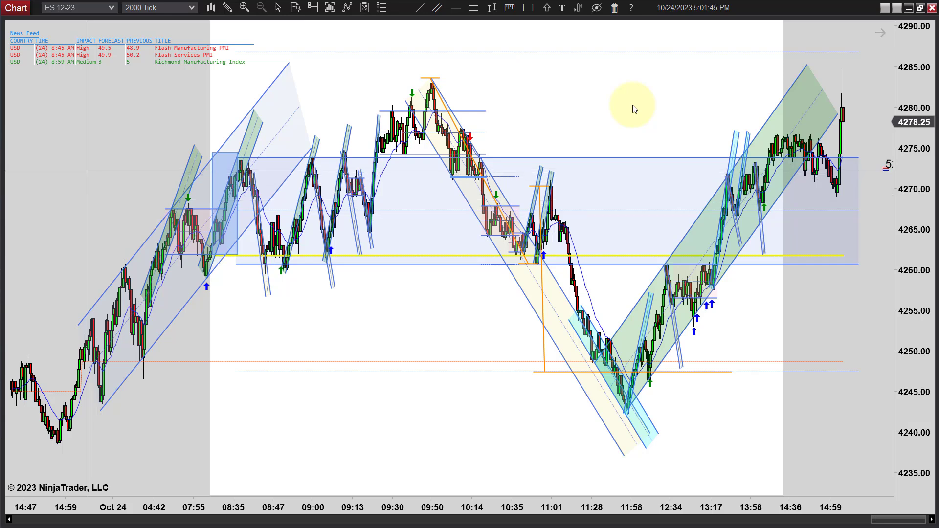
Step: Examine the after-hours price swings following 15:00 alongside the full marked October 24 session
left_click_drag(633, 109, 552, 116)
scroll(576, 120, "down", 3)
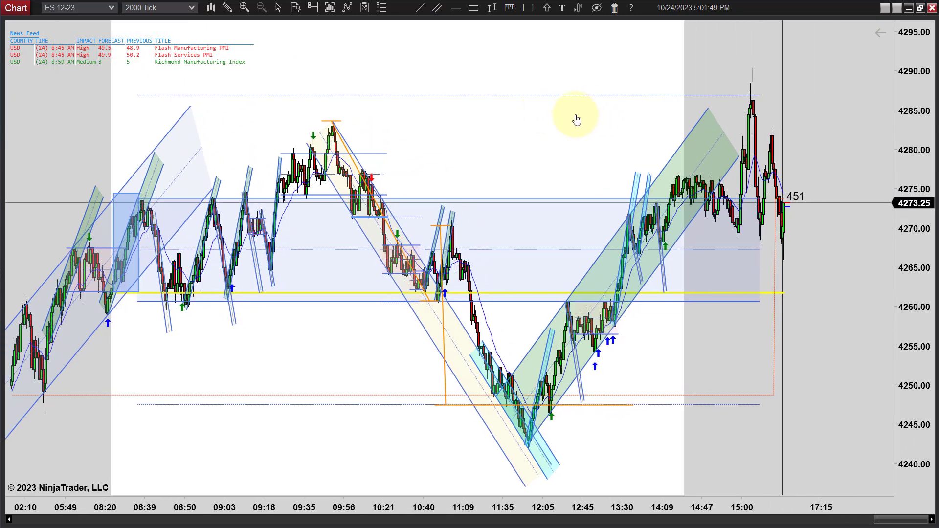
scroll(580, 118, "down", 1)
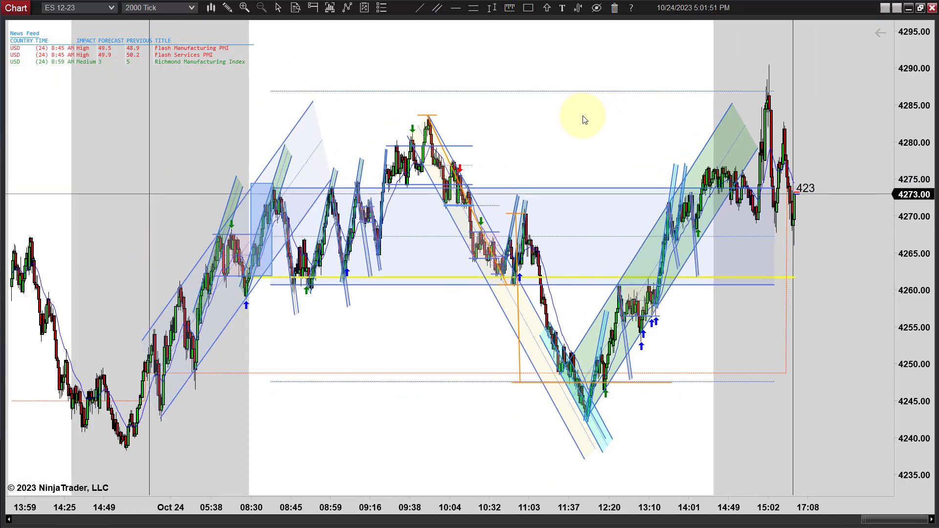
left_click_drag(602, 130, 573, 129)
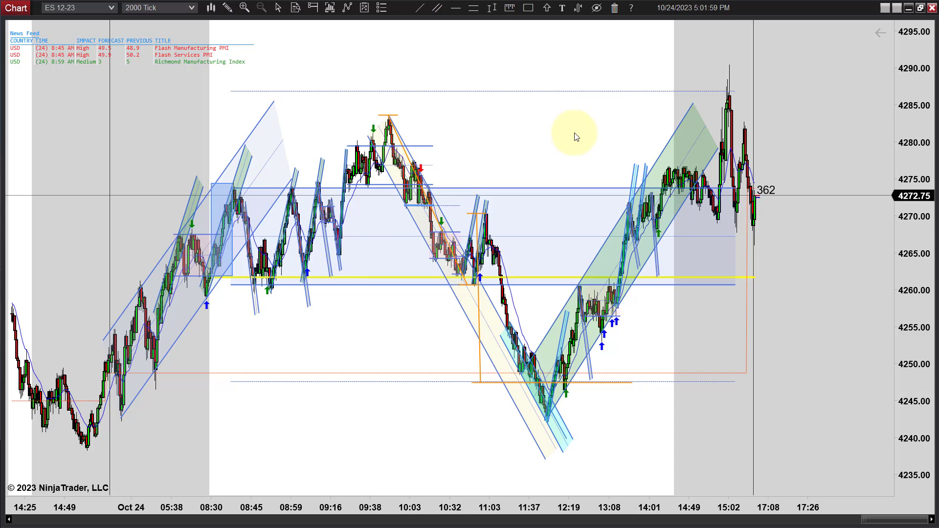
scroll(555, 134, "up", 3)
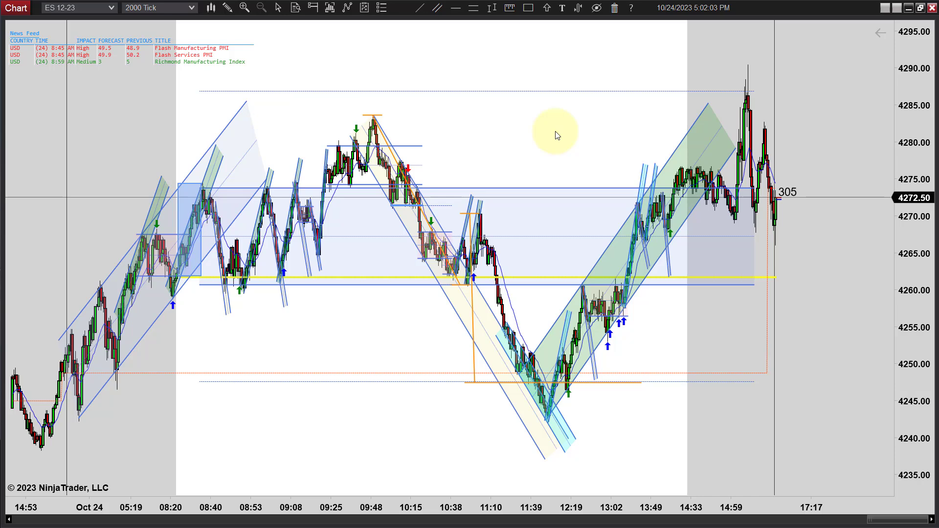
left_click_drag(555, 134, 571, 137)
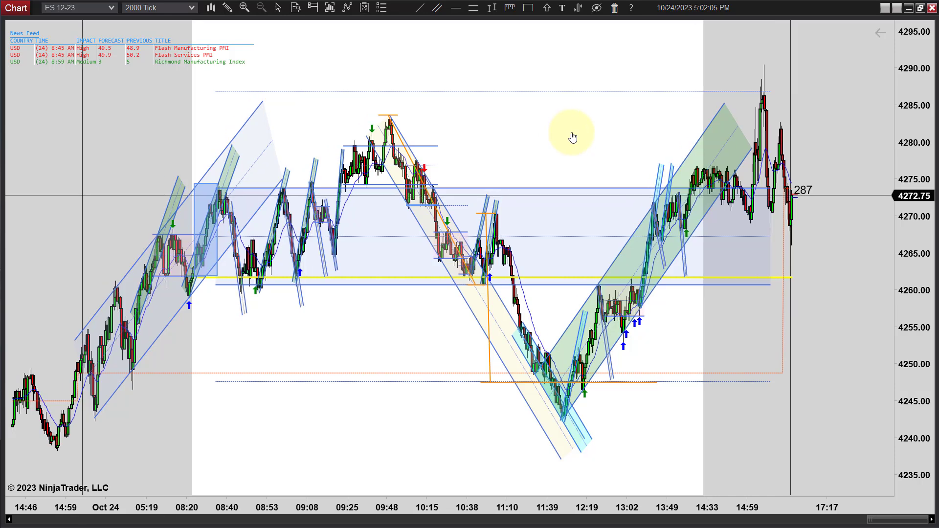